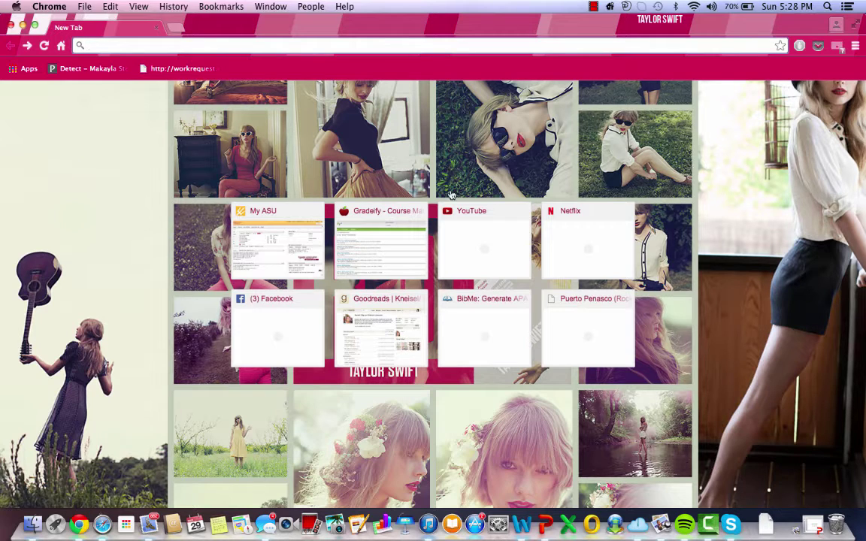
Open Chrome's Apps page listing installed apps such as Polarr Photo Editor RAW.
click(27, 72)
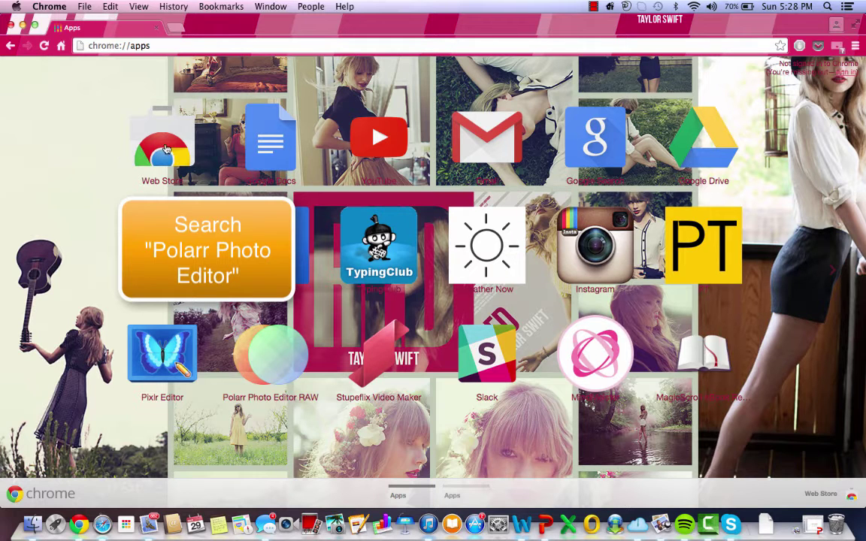
Launch Polarr Photo Editor RAW, maximize its window, and bring up the photo import dialog.
click(262, 368)
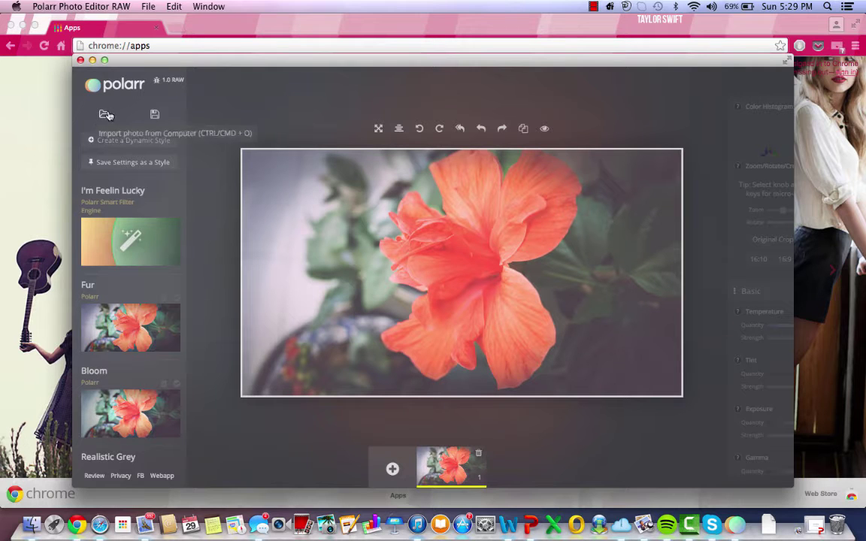
click(104, 60)
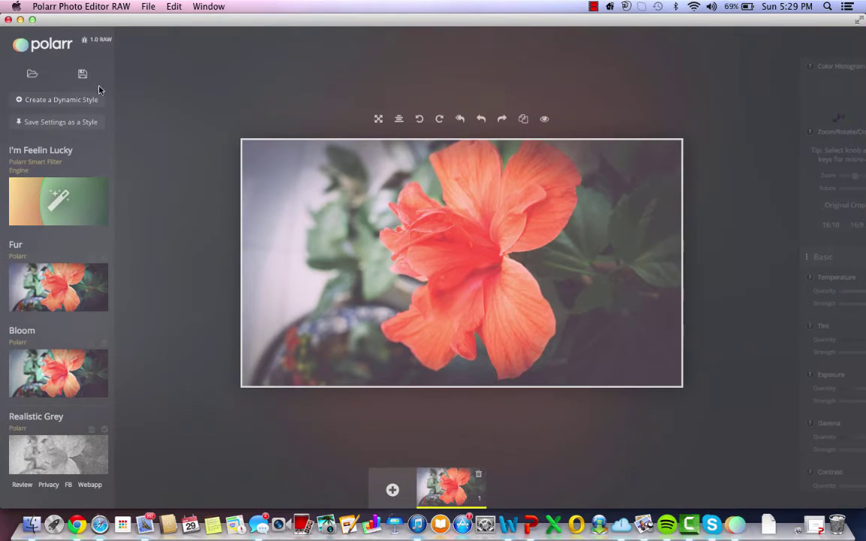
click(32, 76)
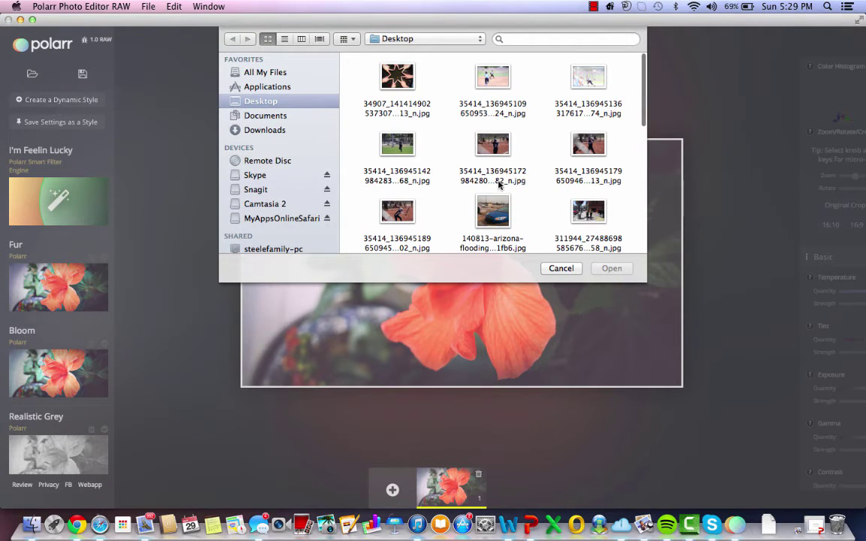
Import the softball players street photo from the Desktop.
click(588, 214)
click(609, 269)
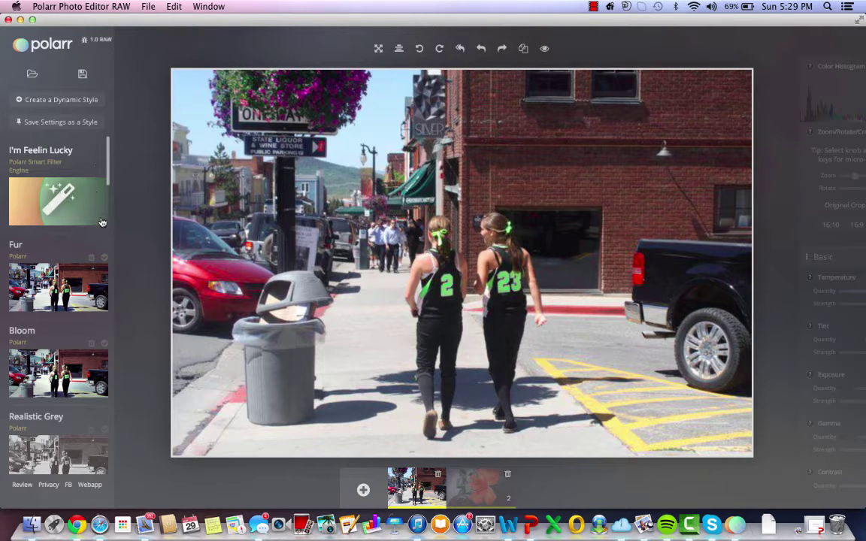
Apply the I'm Feelin Lucky automatic filter to the photo.
scroll(93, 179, down, 2)
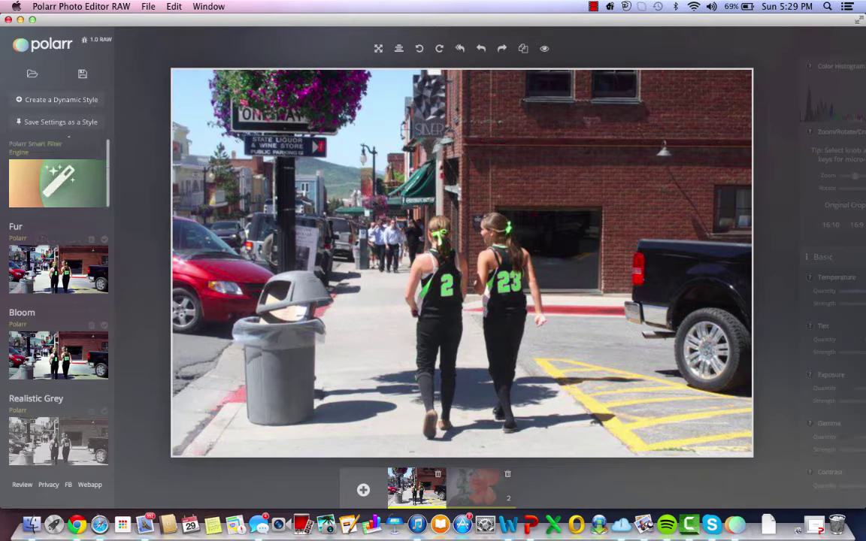
scroll(64, 181, up, 3)
click(63, 180)
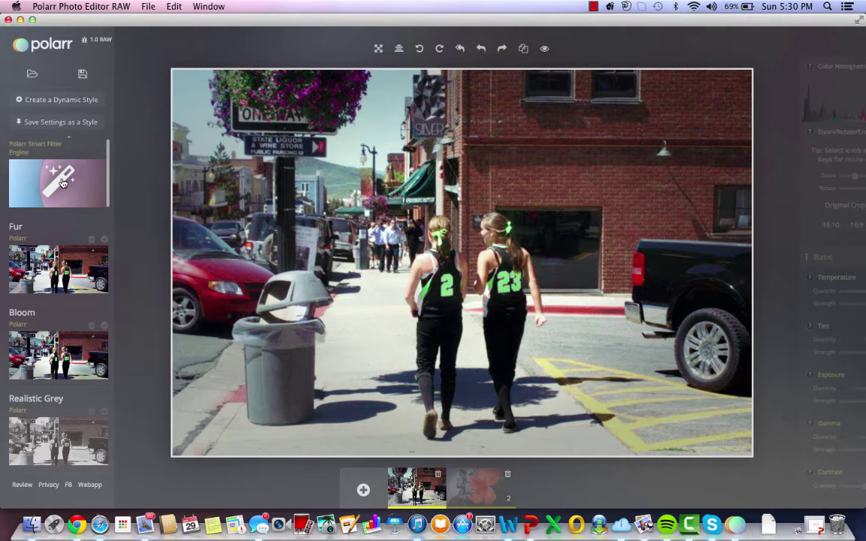
Apply the Whit Lit style from the bottom of the styles list.
scroll(63, 182, down, 3)
scroll(63, 182, down, 5)
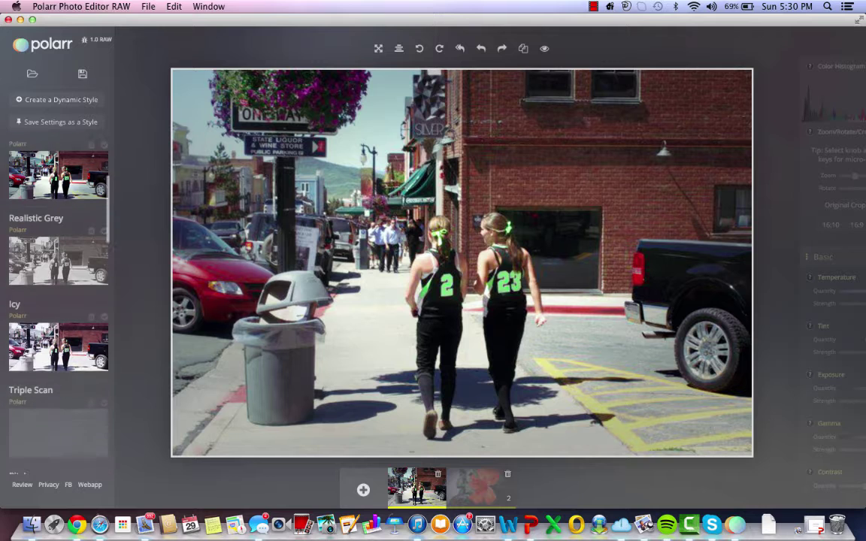
scroll(58, 271, down, 2)
scroll(58, 271, down, 3)
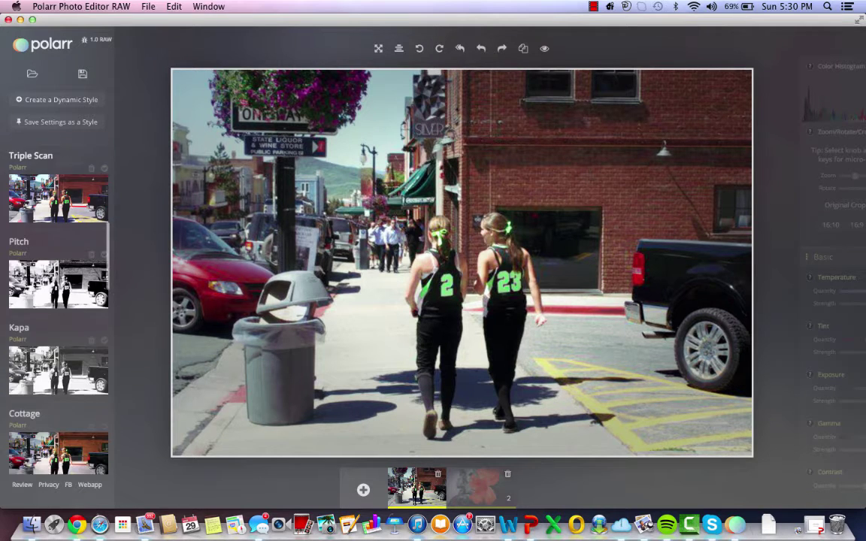
scroll(58, 271, down, 5)
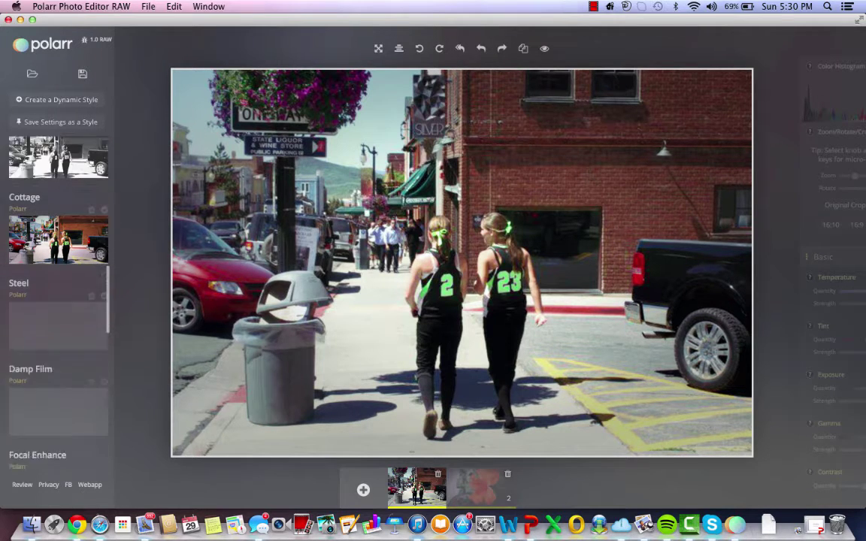
scroll(58, 286, down, 5)
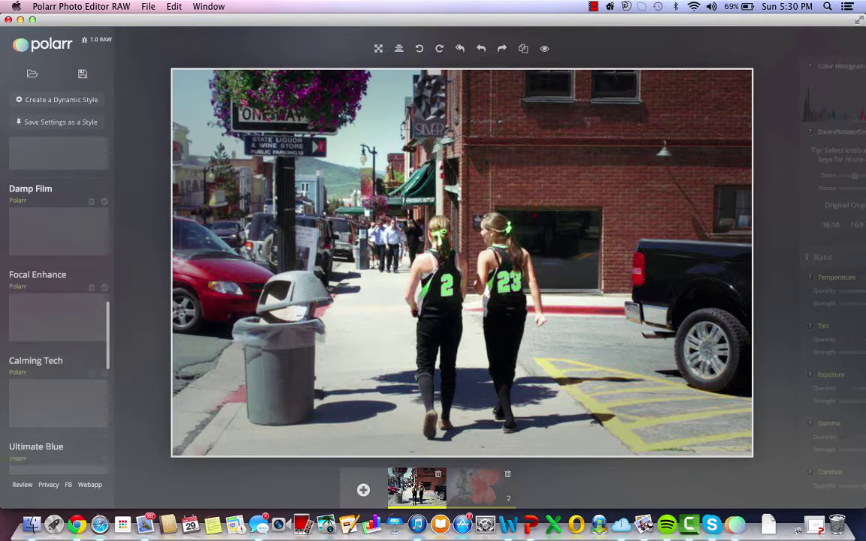
scroll(58, 286, down, 3)
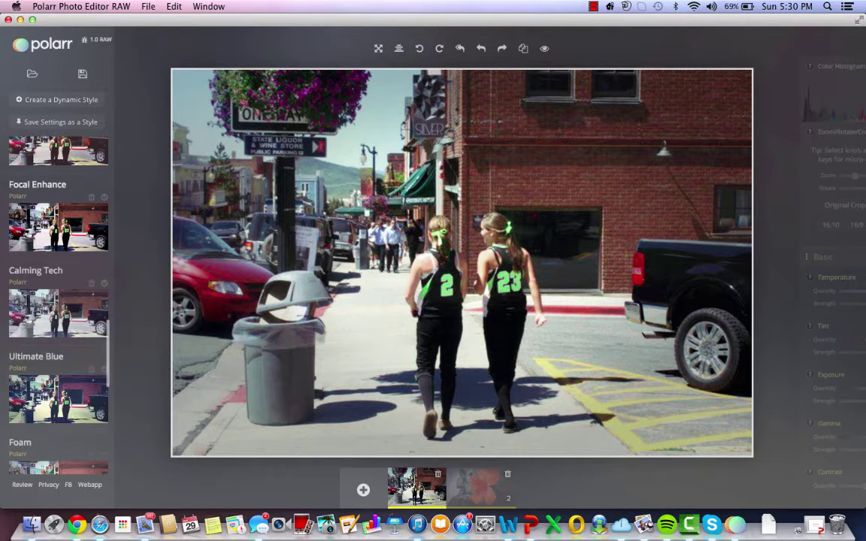
scroll(58, 286, down, 5)
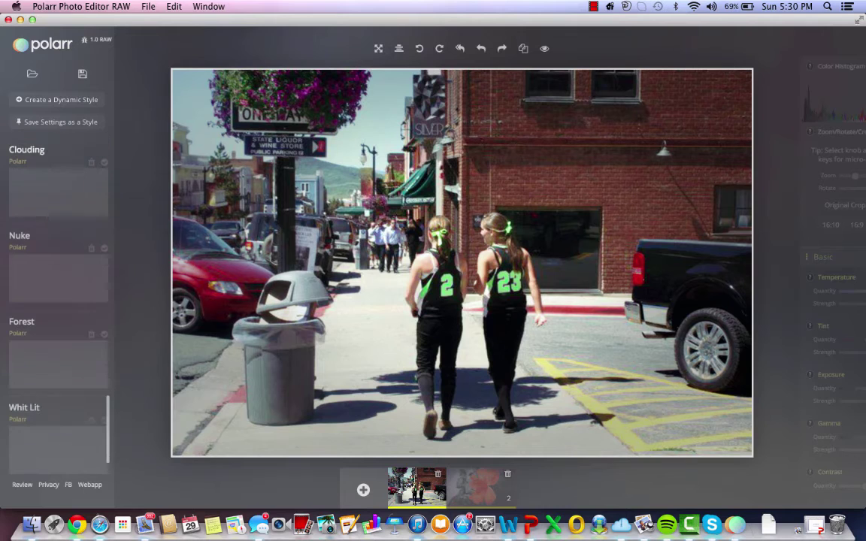
scroll(57, 286, down, 2)
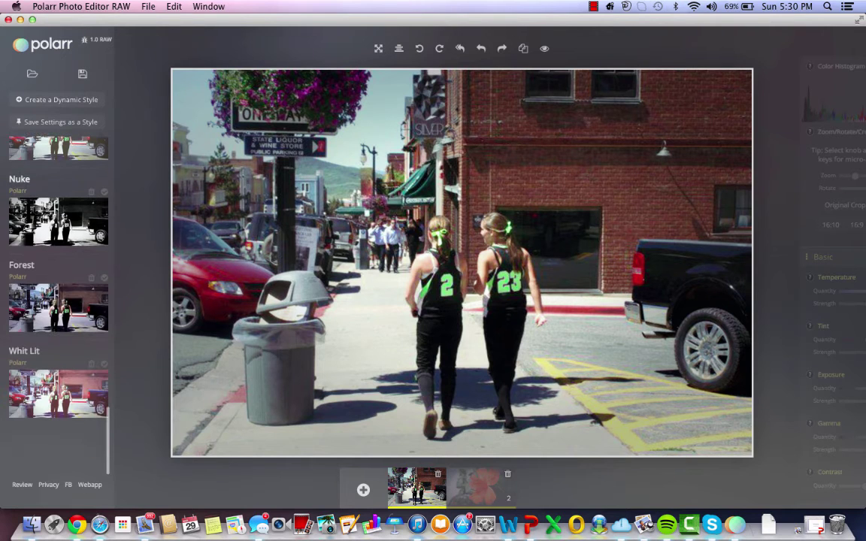
click(63, 289)
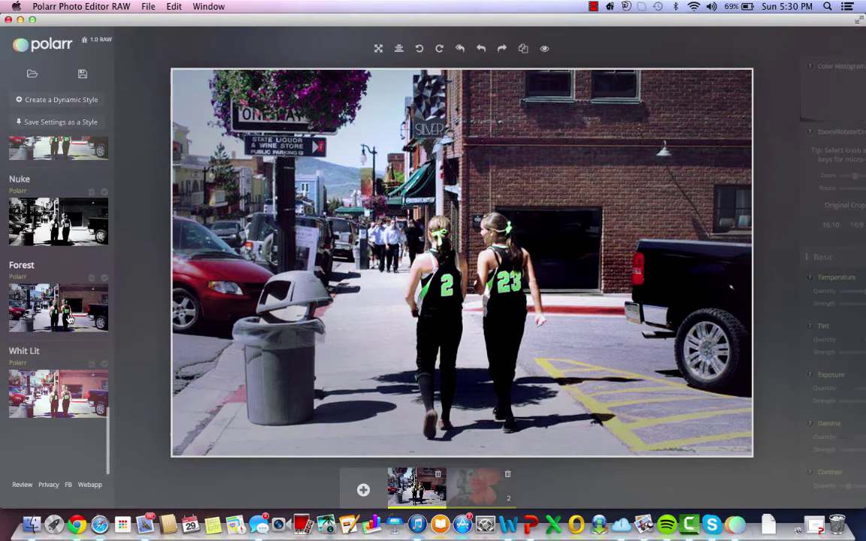
mouse_move(815, 80)
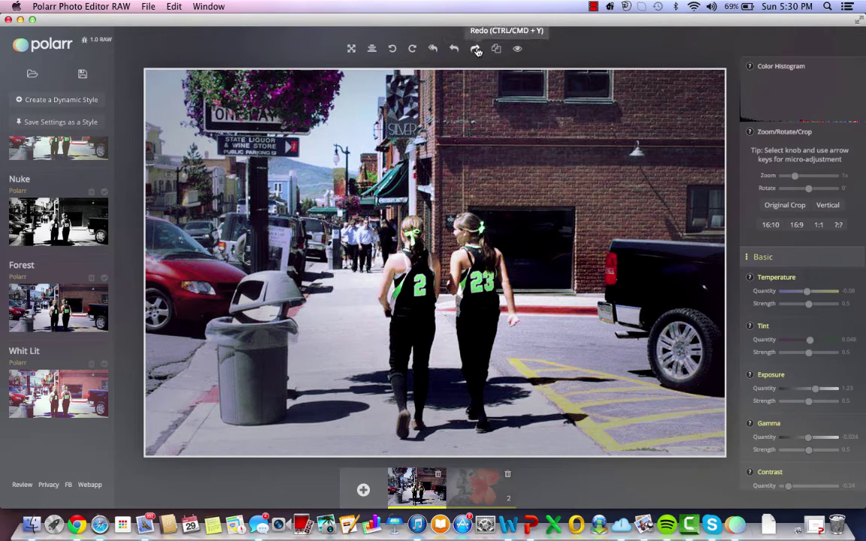
click(518, 50)
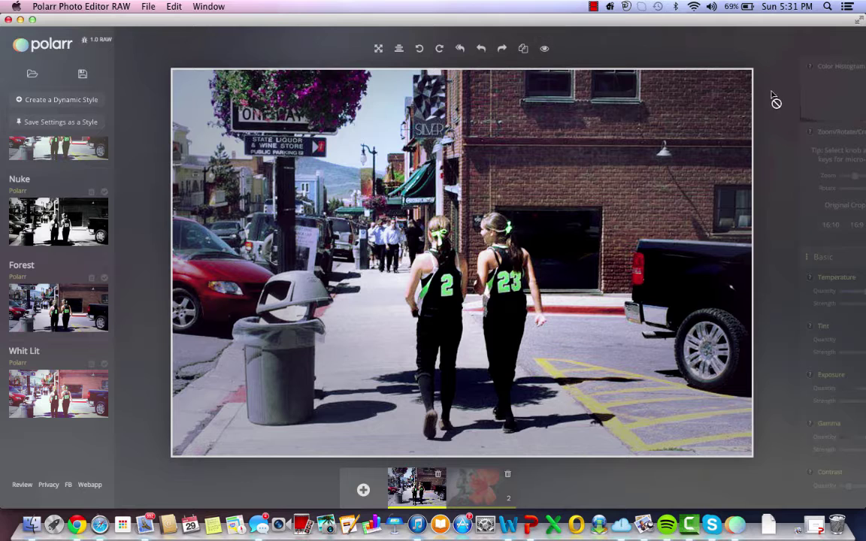
mouse_move(822, 101)
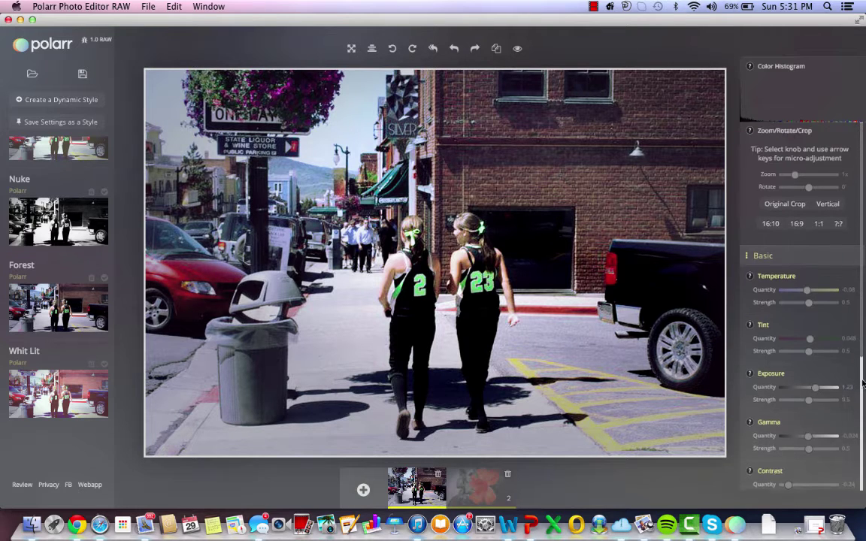
Expand Lights and Shadows and warm the Temperature Quantity to 0.28.
scroll(863, 376, down, 3)
scroll(860, 439, down, 3)
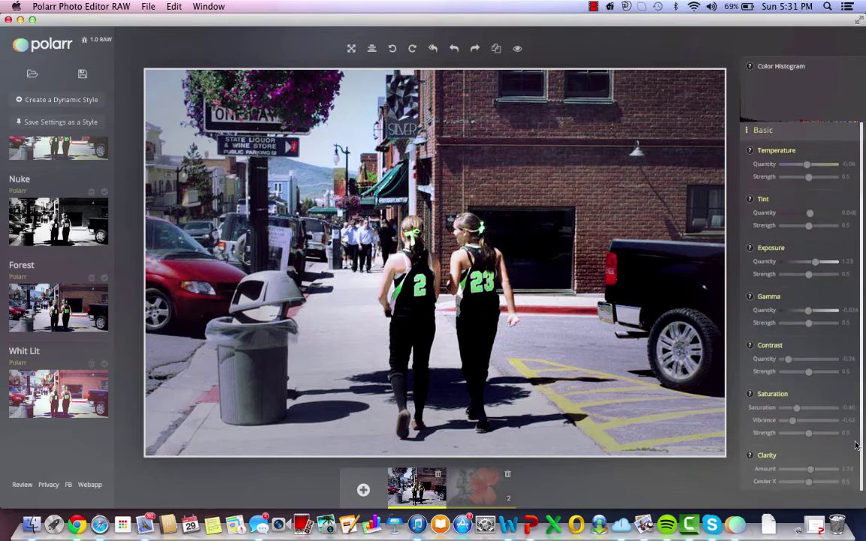
scroll(847, 481, down, 1)
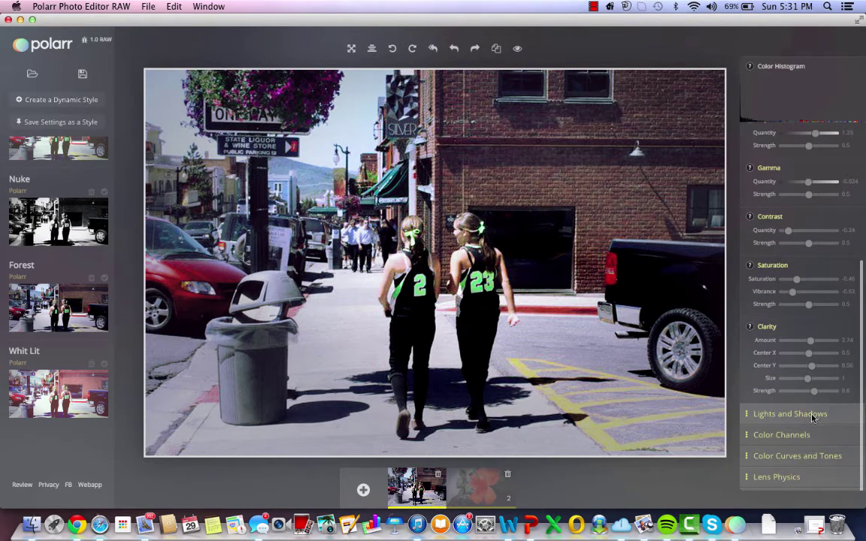
click(812, 415)
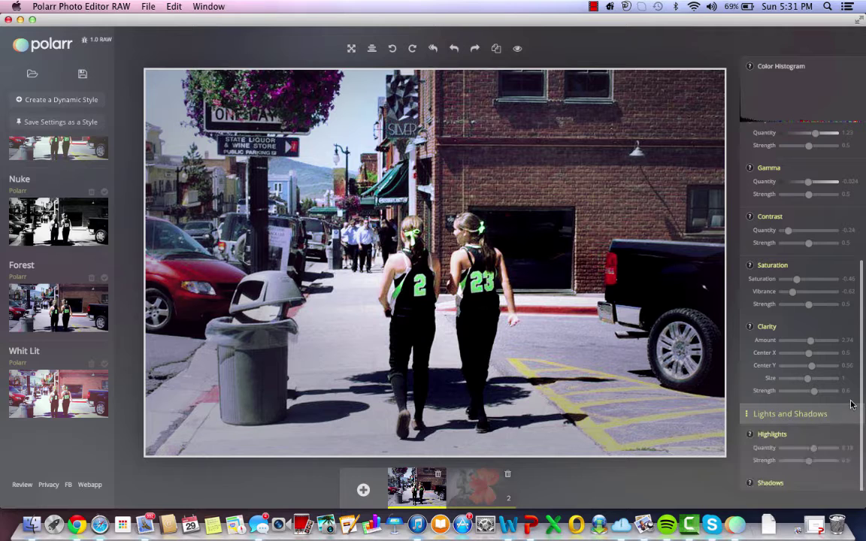
scroll(857, 432, down, 5)
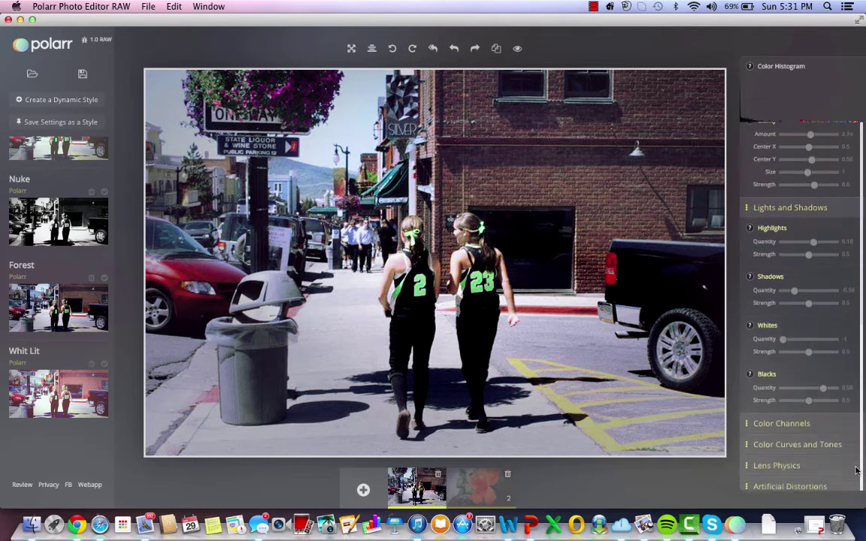
scroll(852, 500, down, 1)
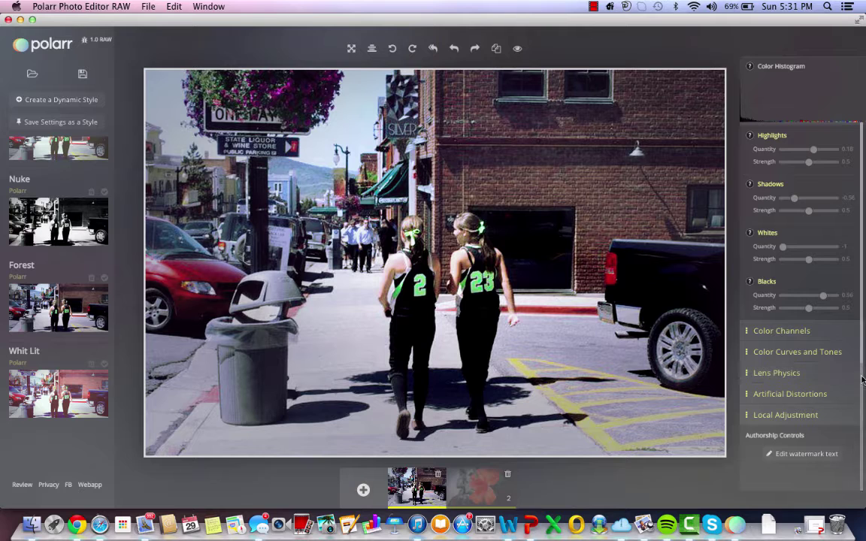
drag(861, 374, 855, 188)
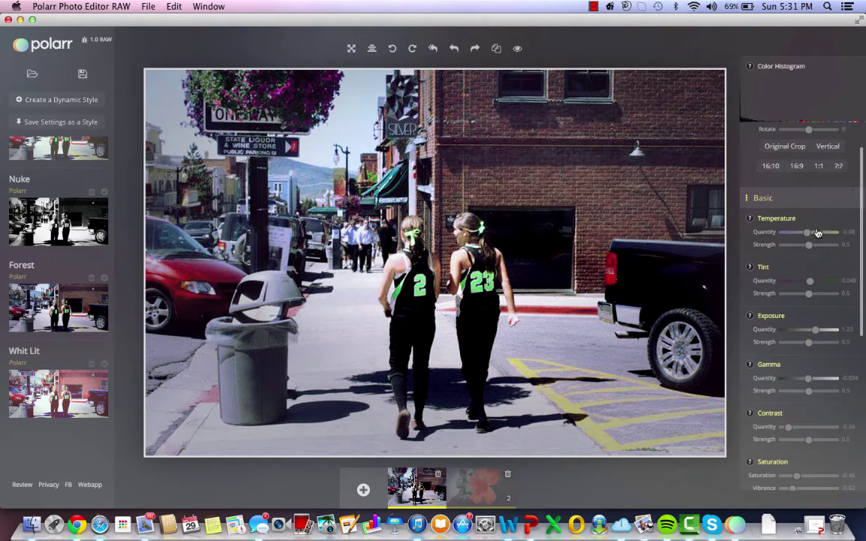
mouse_move(808, 238)
mouse_down()
mouse_move(834, 237)
mouse_move(776, 237)
mouse_move(817, 237)
mouse_up()
Raise the Gamma Quantity to 0.66.
click(819, 379)
drag(819, 384, 826, 379)
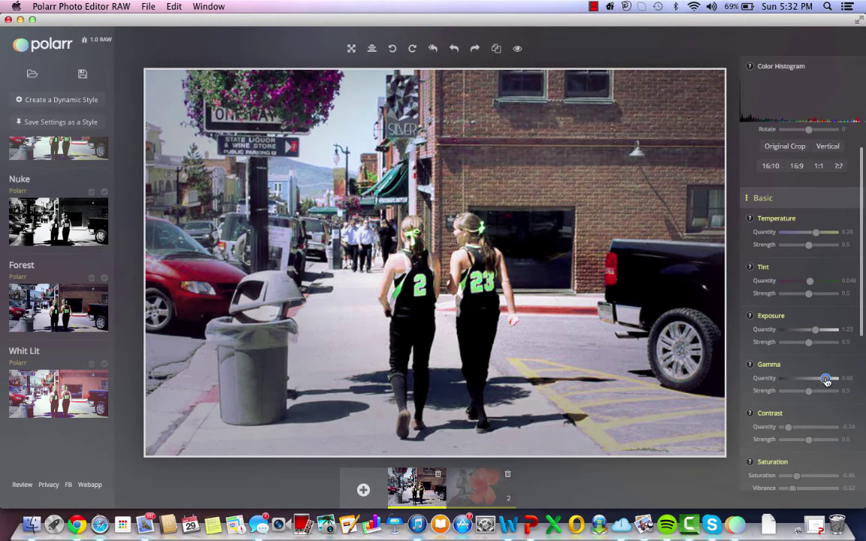
scroll(857, 338, down, 10)
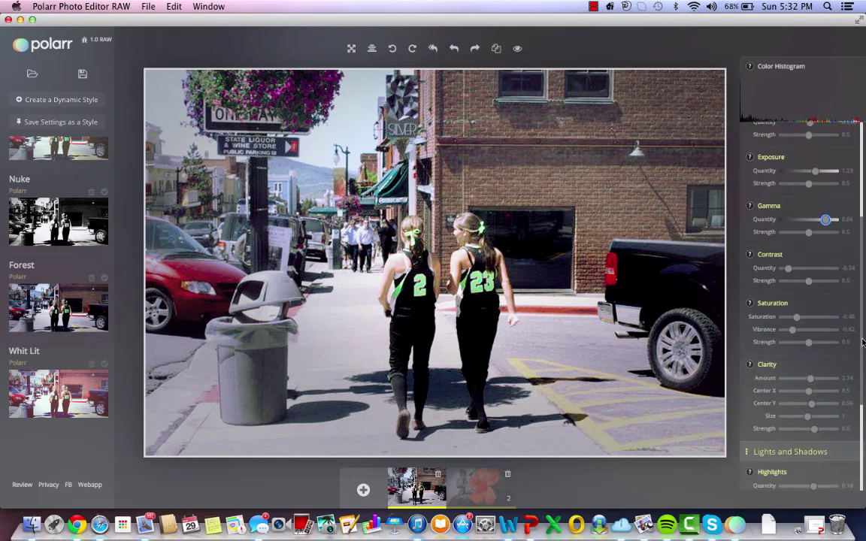
scroll(852, 404, up, 5)
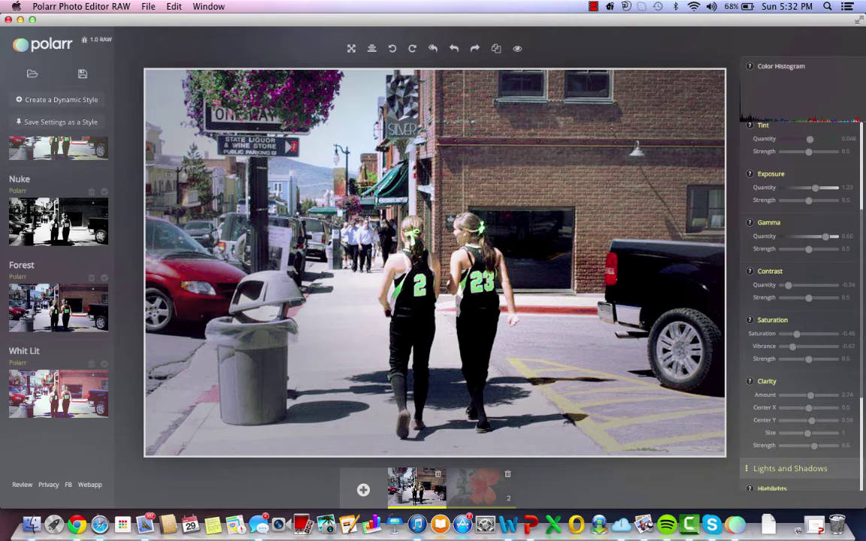
Set Whites Quantity to 0.1, and Blacks to quantity 1 with strength 0.78.
scroll(863, 465, down, 10)
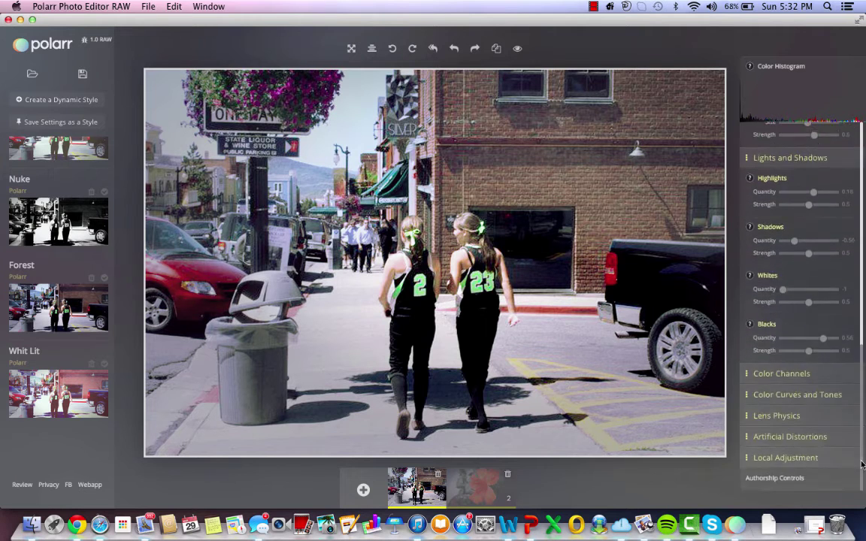
scroll(862, 465, down, 3)
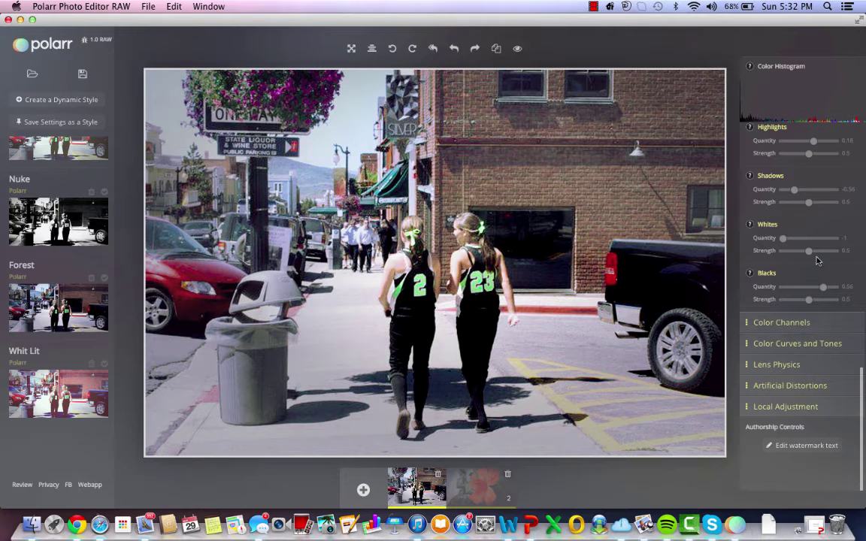
drag(783, 237, 812, 243)
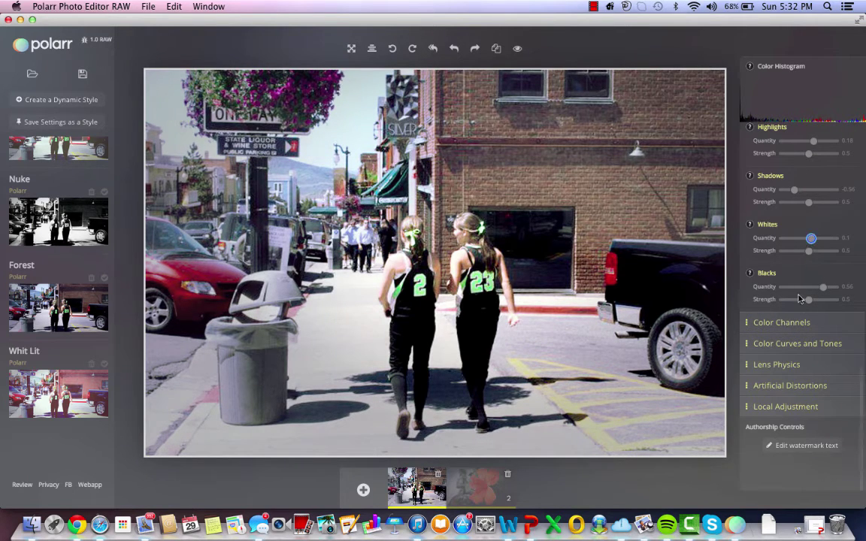
mouse_move(824, 286)
mouse_down()
mouse_move(836, 291)
mouse_move(816, 301)
mouse_move(825, 300)
mouse_up()
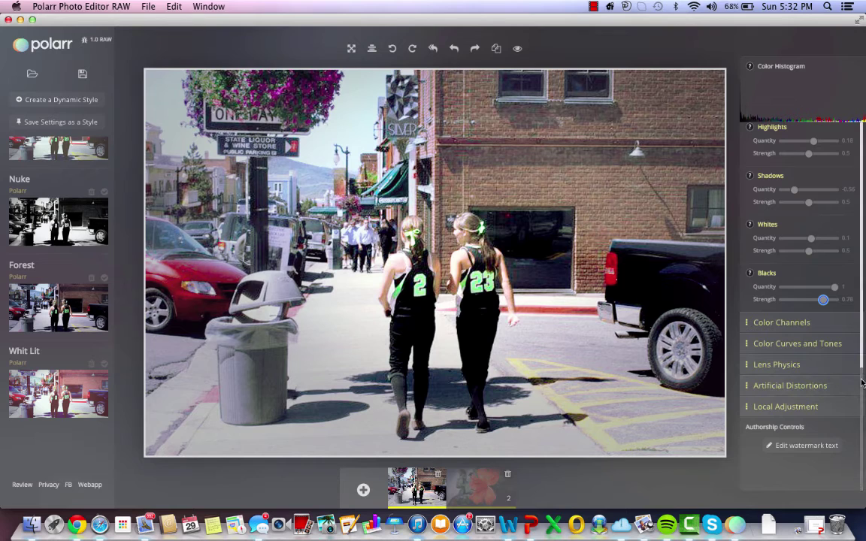
Save the edited photo to the Desktop as 'Softball Tournament'.
click(84, 77)
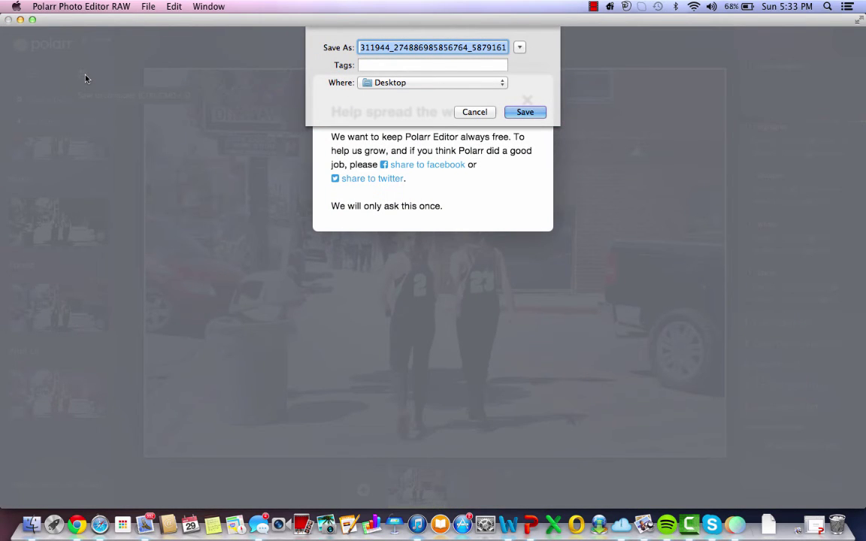
text(Softball )
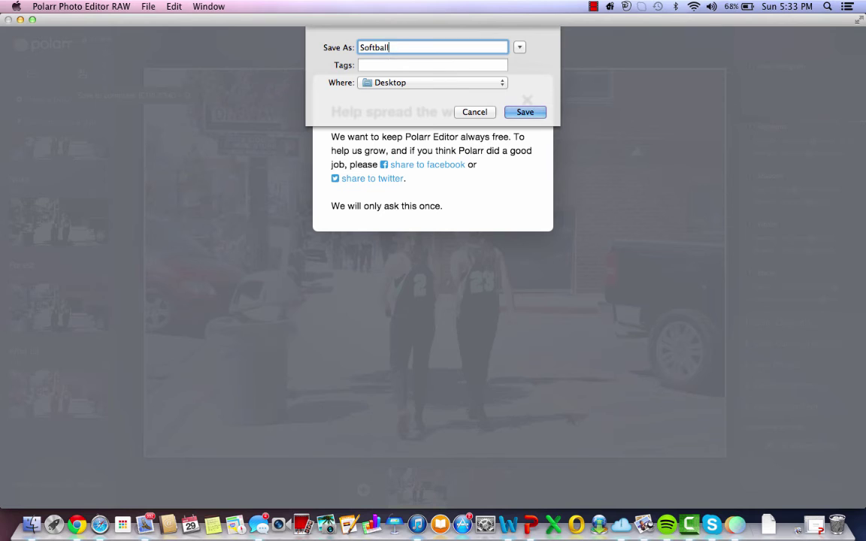
text(Tournament)
click(524, 112)
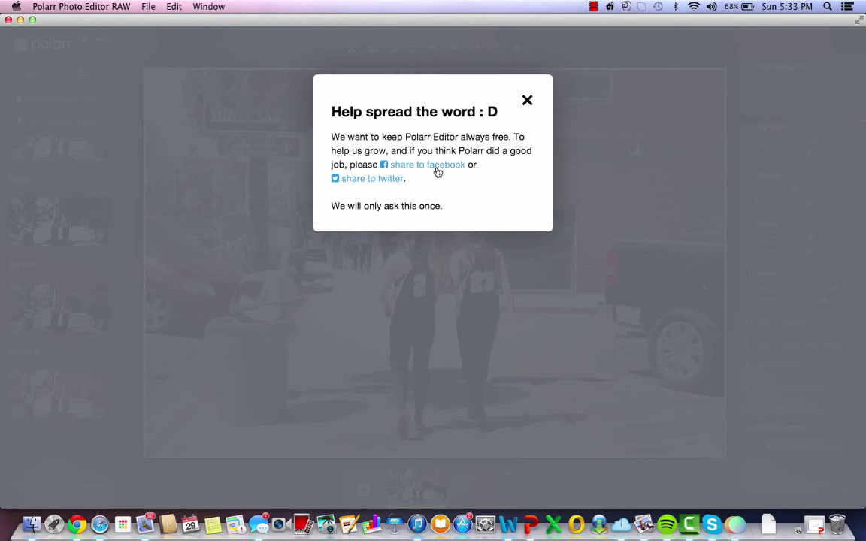
Close the 'Help spread the word' popup to reveal the edited photo.
click(527, 101)
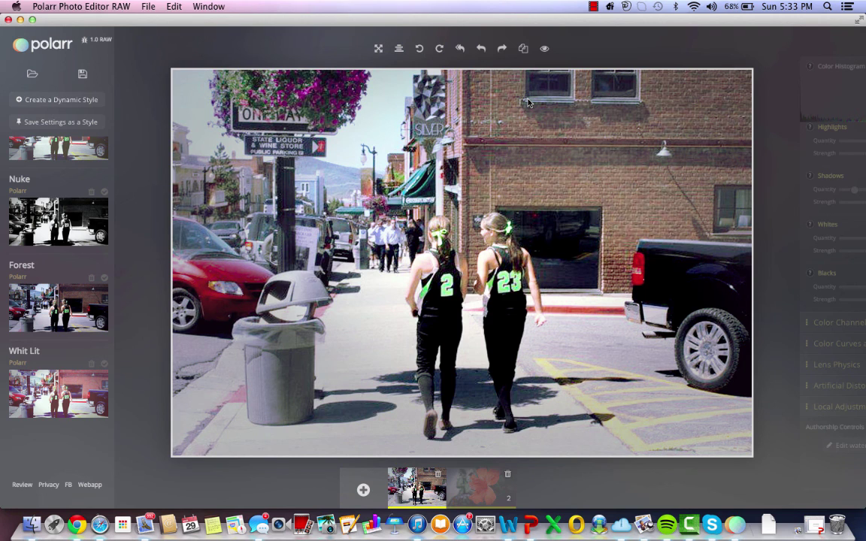
click(593, 6)
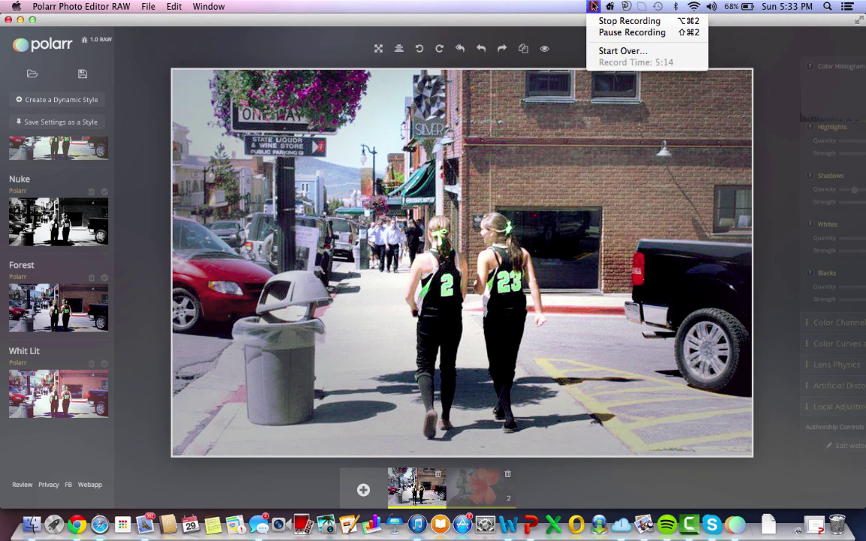